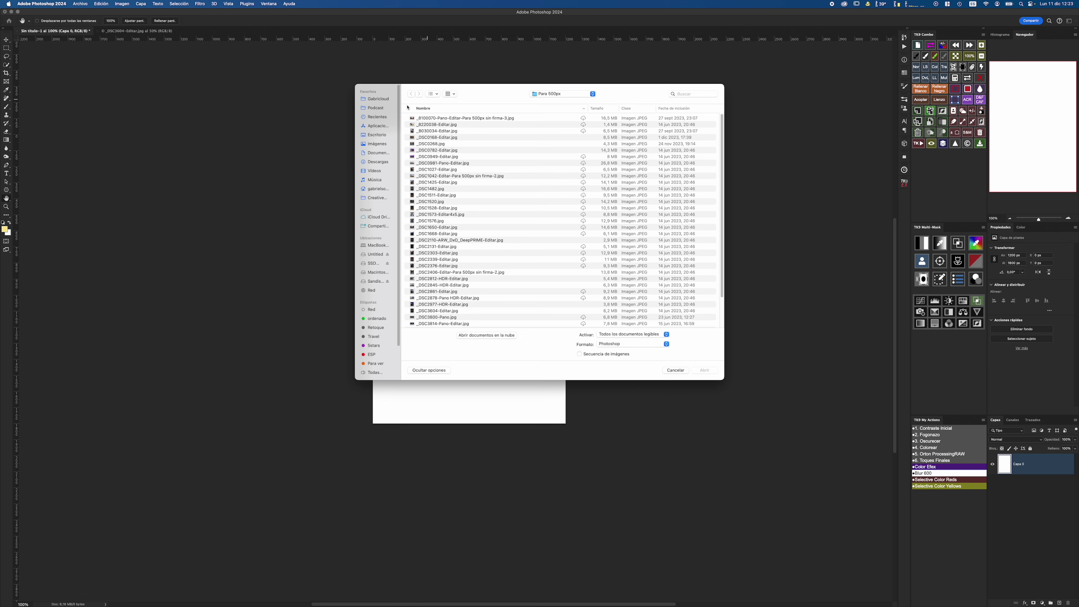
Step: Open Ilustración_sin_título 2.psd from the Escritorio folder
left_click(375, 134)
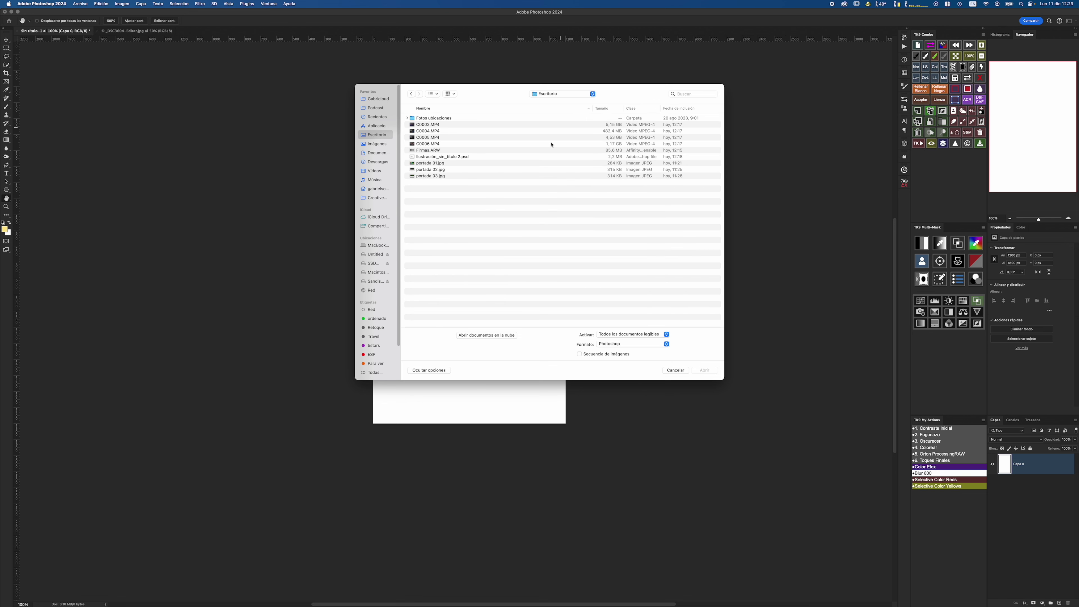
left_click(433, 158)
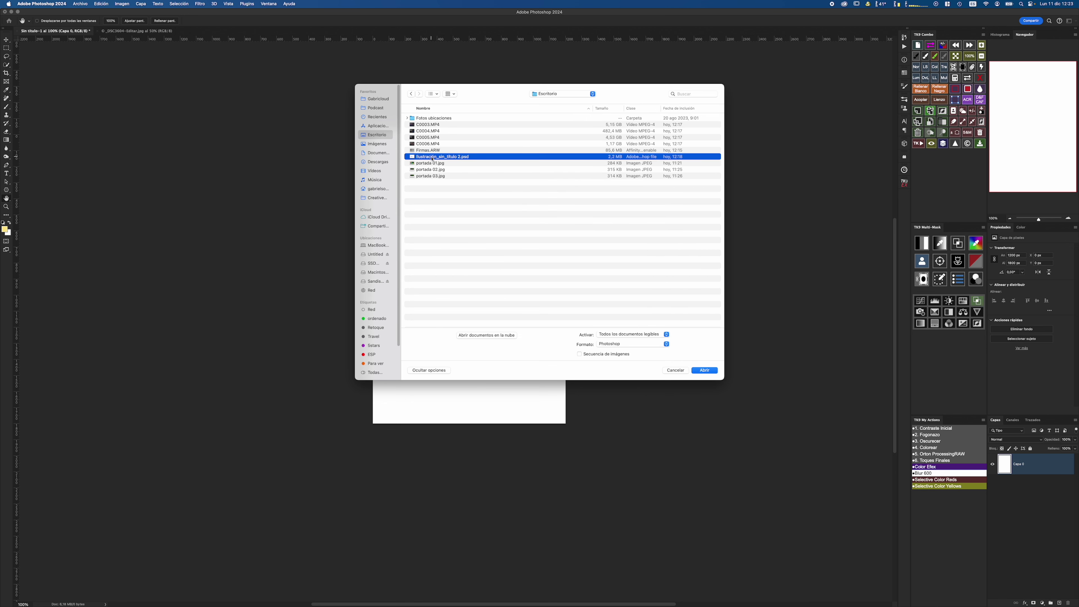
left_click(705, 370)
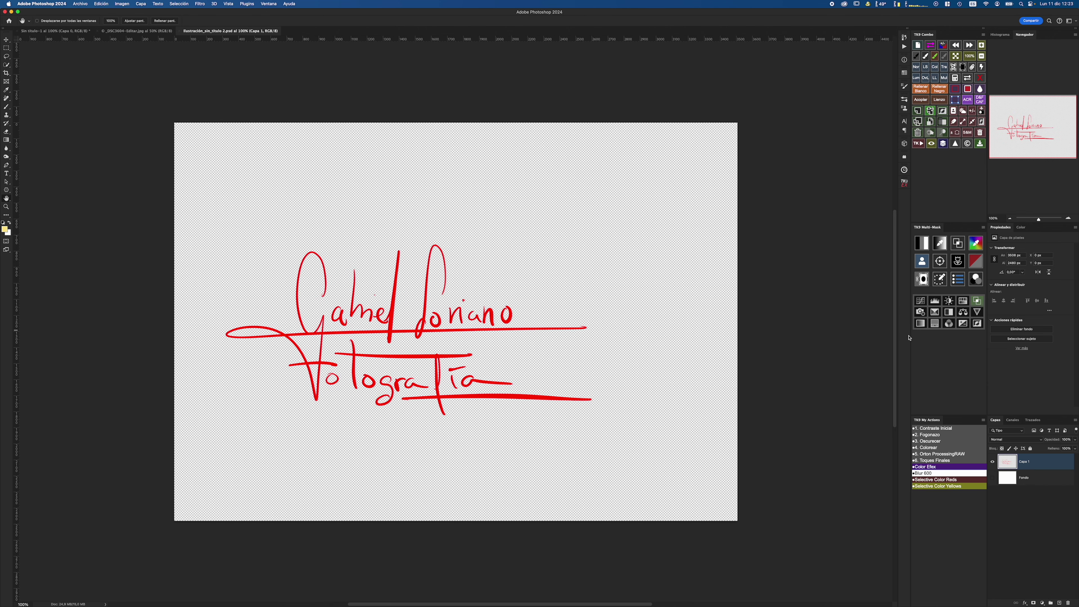
Step: Recolour the whole red signature on Capa 1 with a white brush, keeping the layer's transparency
left_click(993, 462)
left_click(993, 462)
key("b")
key("x")
mouse_move(495, 333)
left_mouse_down()
mouse_move(518, 314)
mouse_move(559, 325)
mouse_move(523, 313)
mouse_move(445, 329)
left_mouse_up()
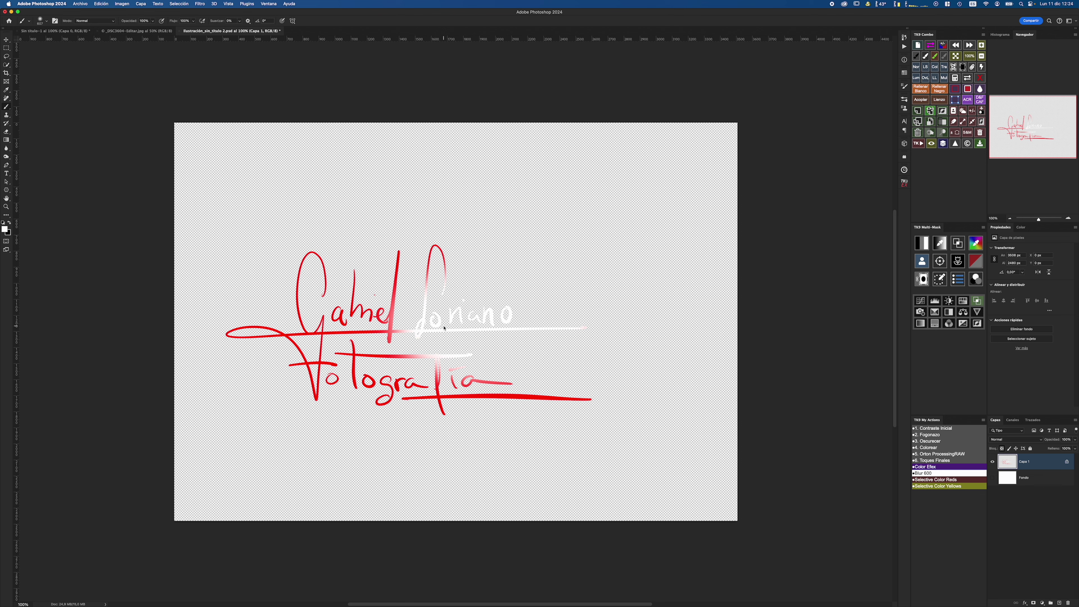
mouse_move(375, 289)
left_mouse_down()
mouse_move(396, 283)
mouse_move(433, 296)
mouse_move(289, 285)
mouse_move(494, 390)
mouse_move(622, 367)
left_mouse_up()
left_click(433, 296)
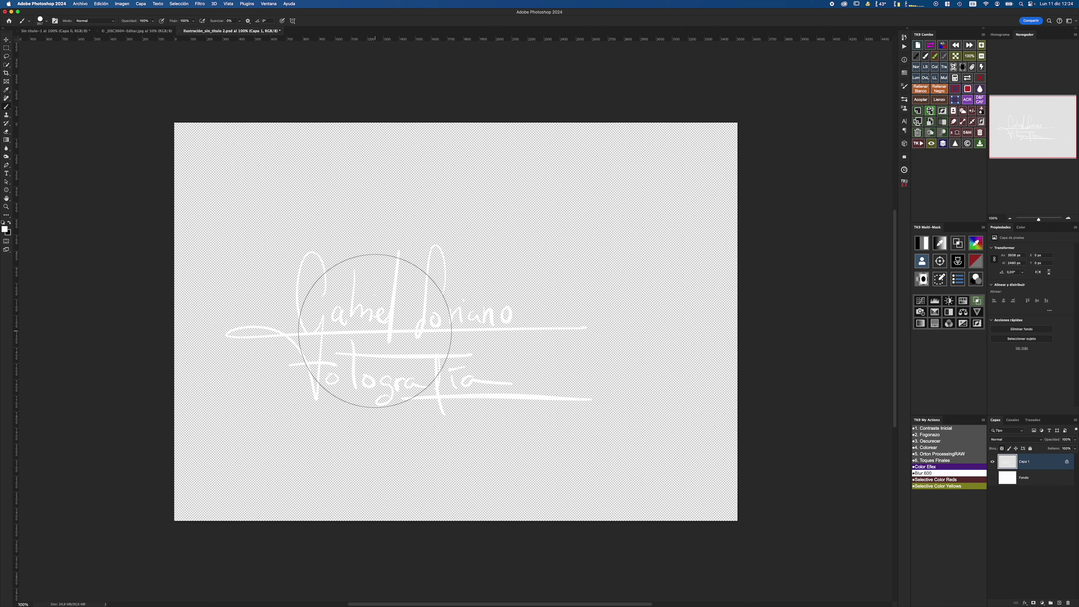
Step: Try the signature in black with the brush, and repaint it in white
key("x")
mouse_move(489, 361)
left_mouse_down()
mouse_move(325, 325)
mouse_move(477, 255)
left_mouse_up()
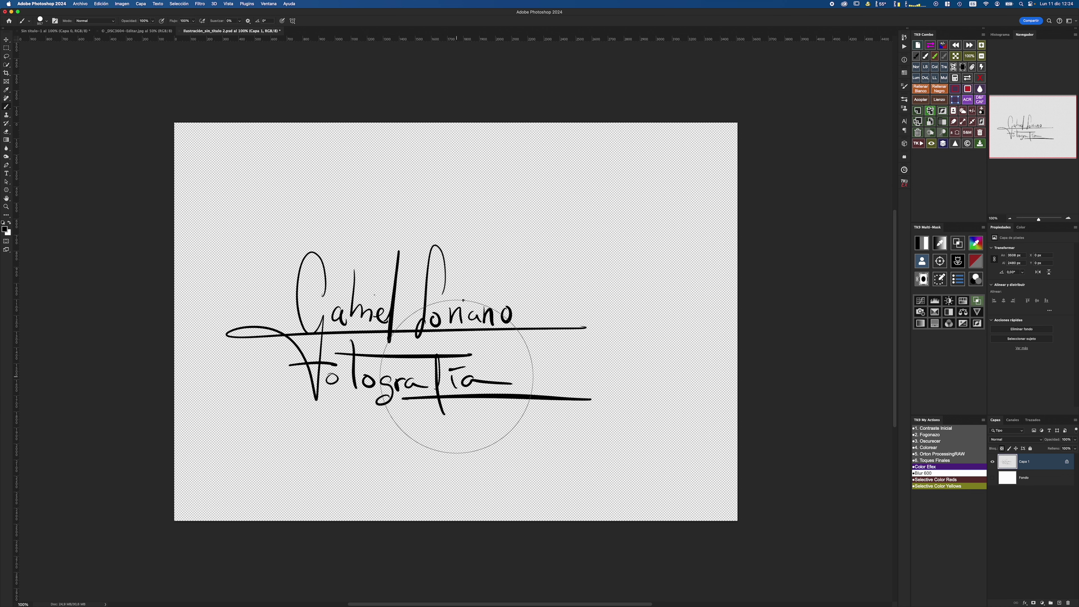
key("x")
mouse_move(482, 386)
left_mouse_down()
mouse_move(241, 446)
mouse_move(509, 306)
left_mouse_up()
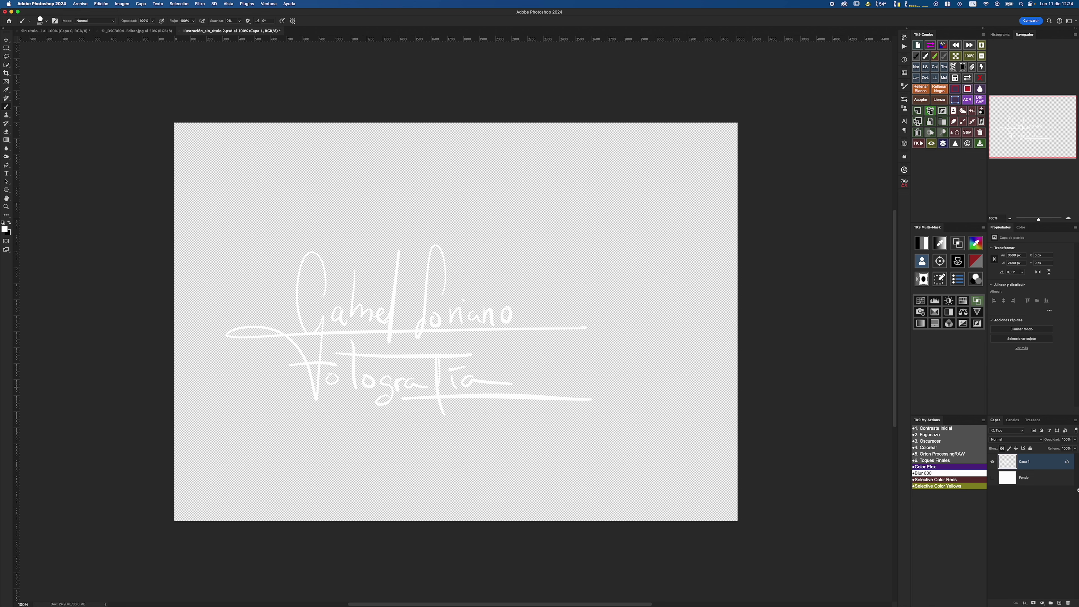
Step: Rename the signature layer as firma and copy it into the waterfall photo document
double_click(1021, 461)
type("firma")
key("Return")
mouse_move(1015, 461)
left_mouse_down()
mouse_move(1016, 508)
mouse_move(634, 215)
mouse_move(134, 38)
mouse_move(431, 334)
left_mouse_up()
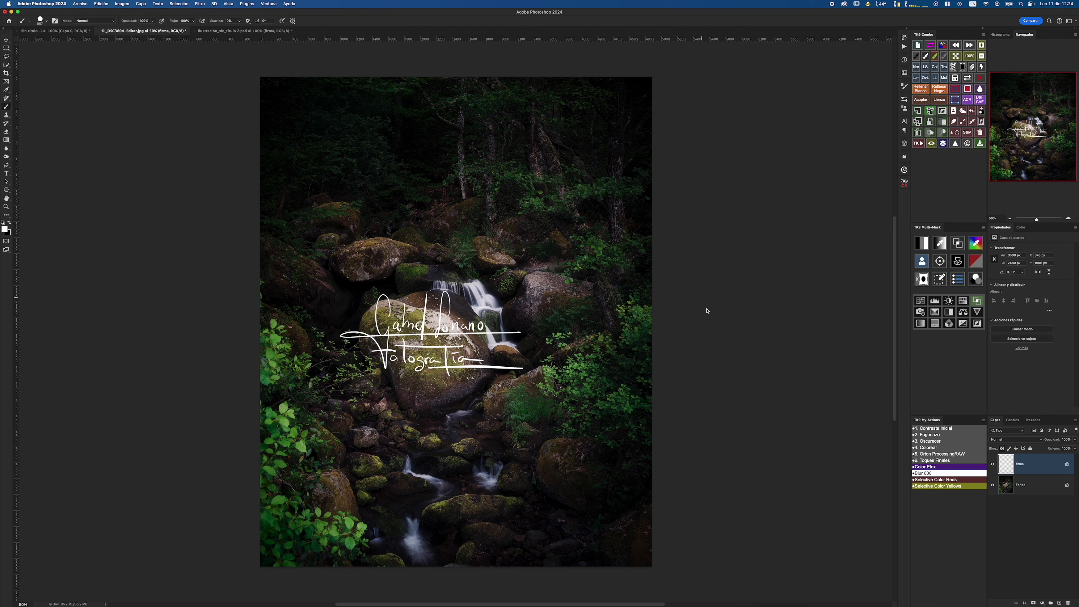
Step: Scale the signature down to roughly half size and place it at the bottom centre of the waterfall photo
key("super+t")
mouse_move(456, 233)
left_mouse_down()
mouse_move(480, 504)
mouse_move(454, 483)
mouse_move(446, 382)
left_mouse_up()
key("super+z")
key("super+z")
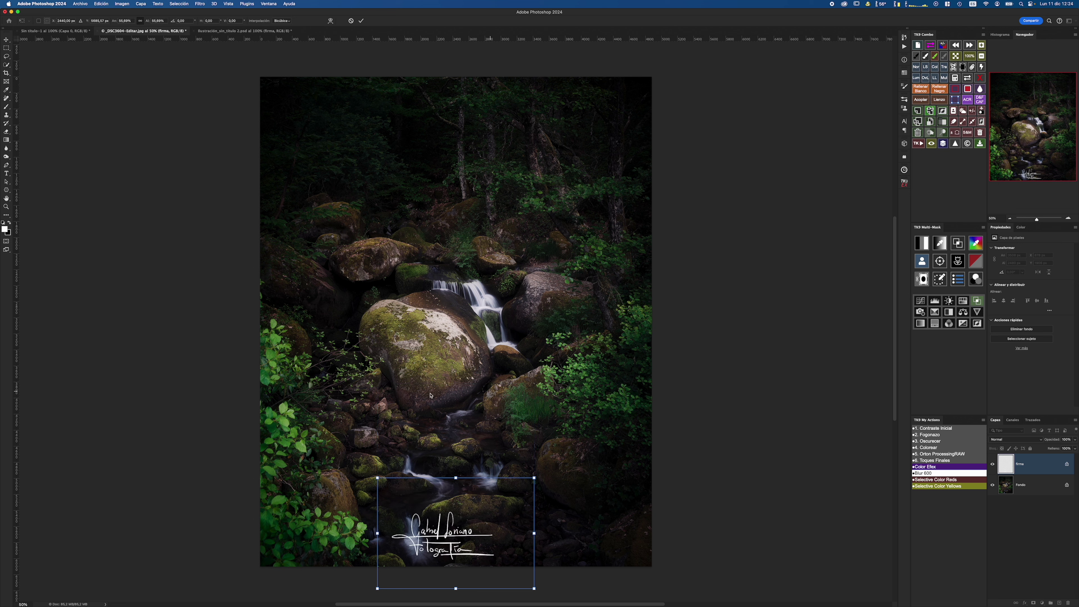
left_click_drag(453, 543, 453, 539)
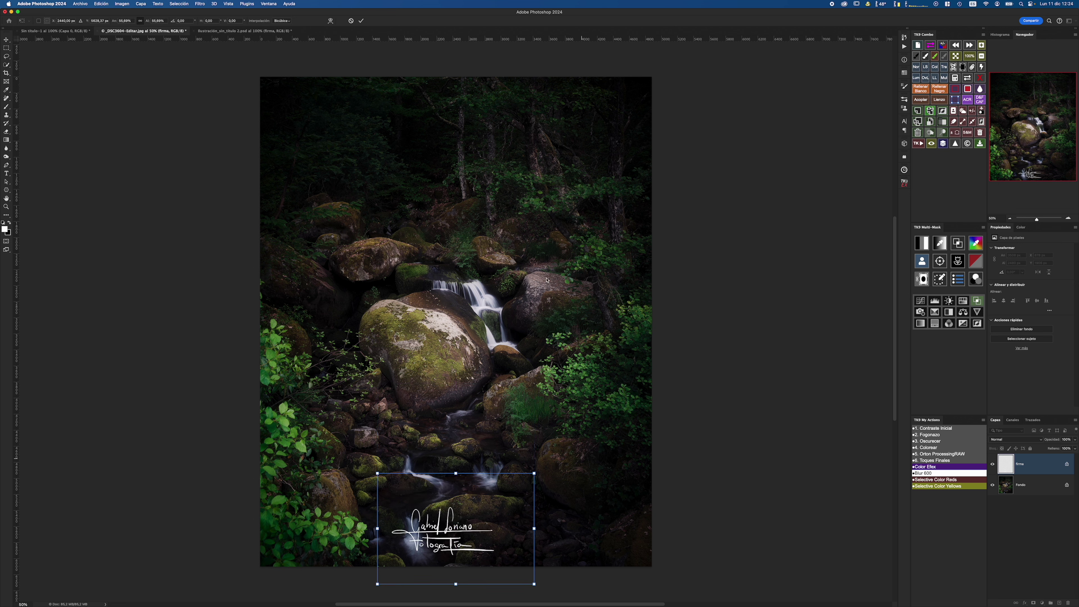
left_click(360, 22)
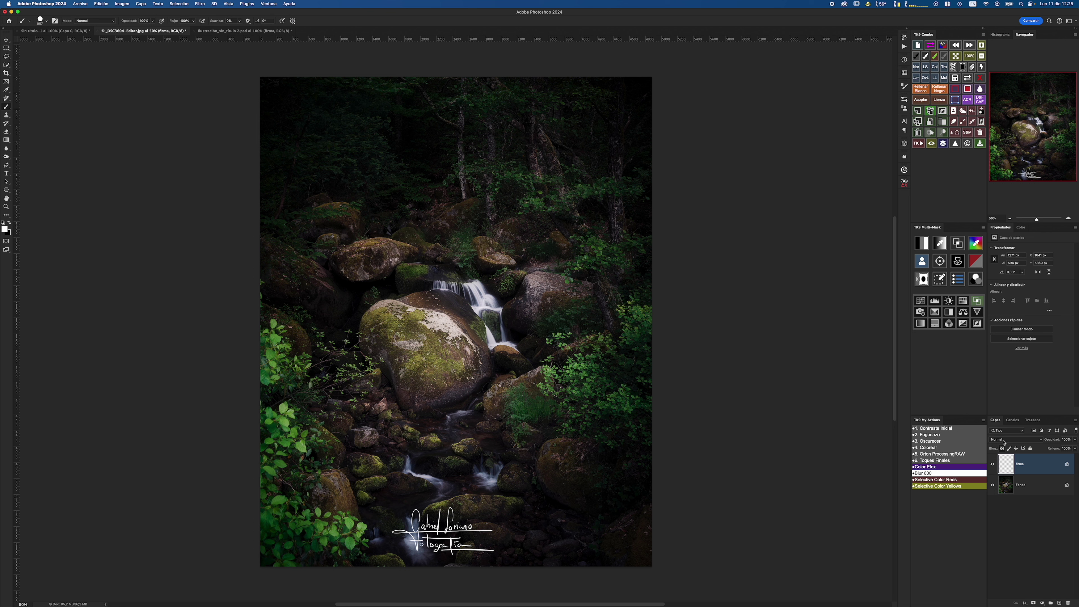
Step: Try the Luz fuerte blend mode on the firma layer, lowering its opacity and restoring it to 100%
left_click(1013, 442)
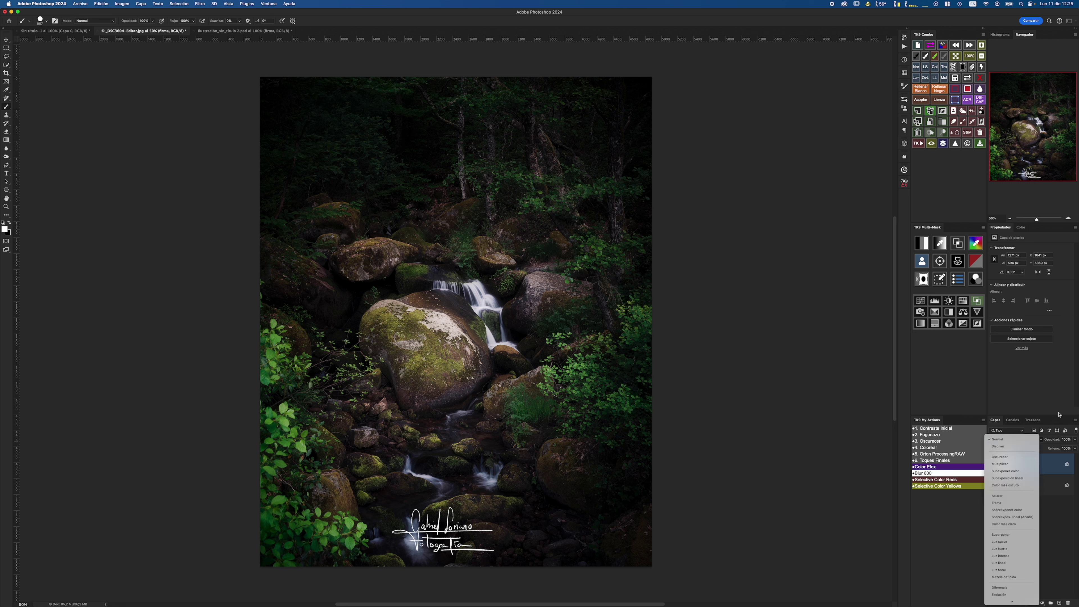
left_click(1022, 549)
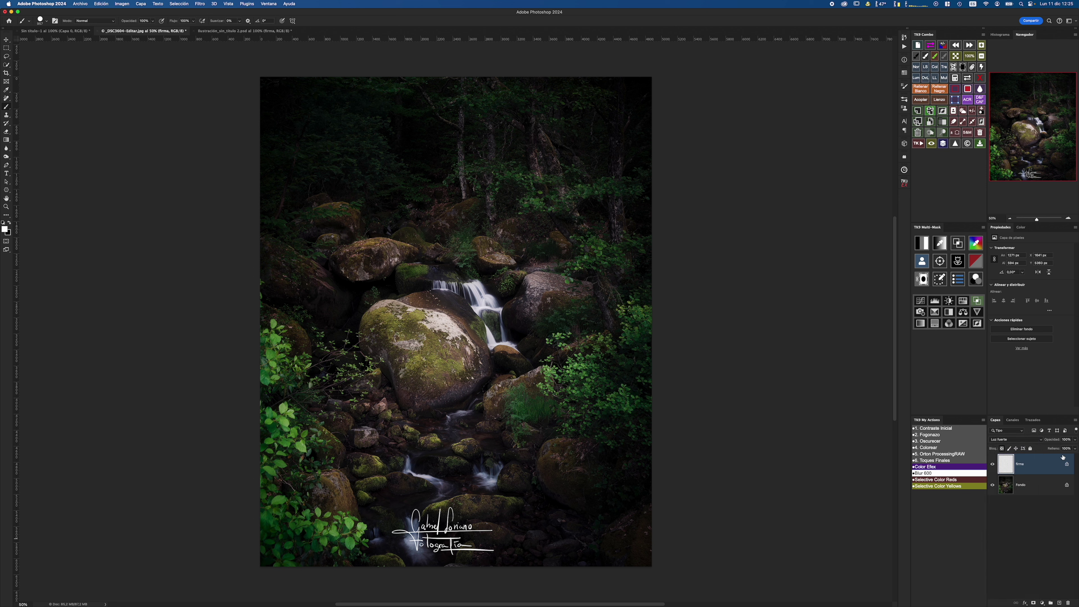
left_click_drag(1061, 443, 1042, 443)
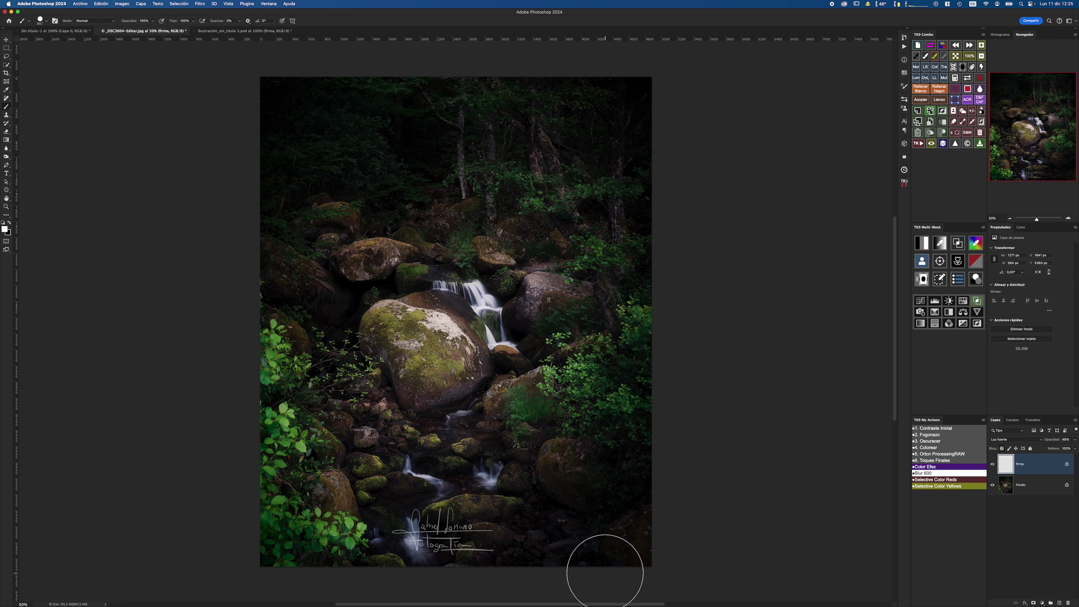
left_click_drag(1057, 440, 1076, 440)
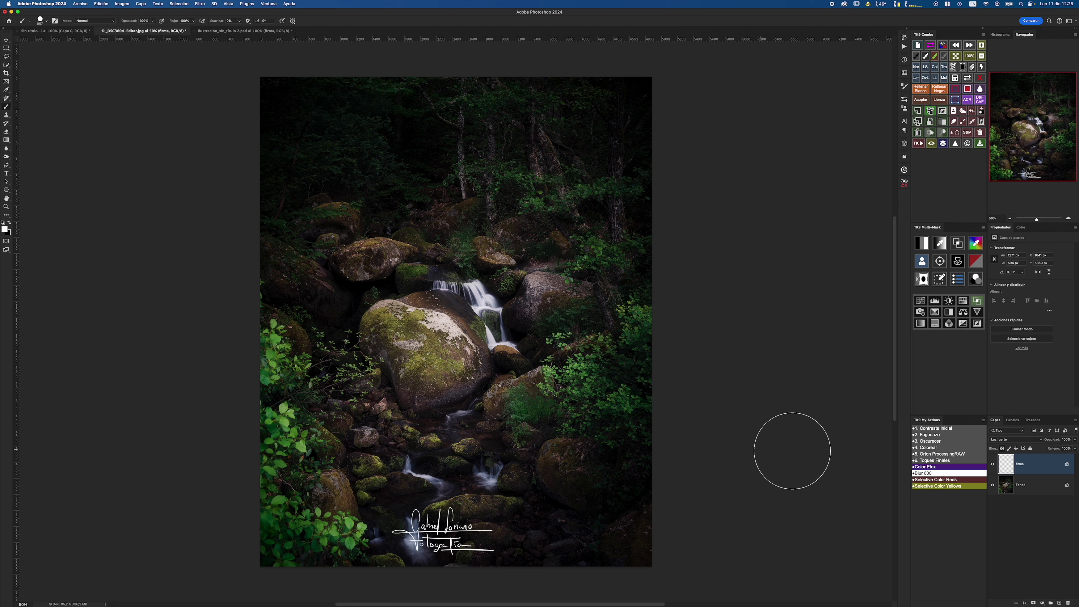
Step: Set the firma layer's blend mode to Normal, reduce its opacity slightly, and deselect the layer
left_click(1015, 440)
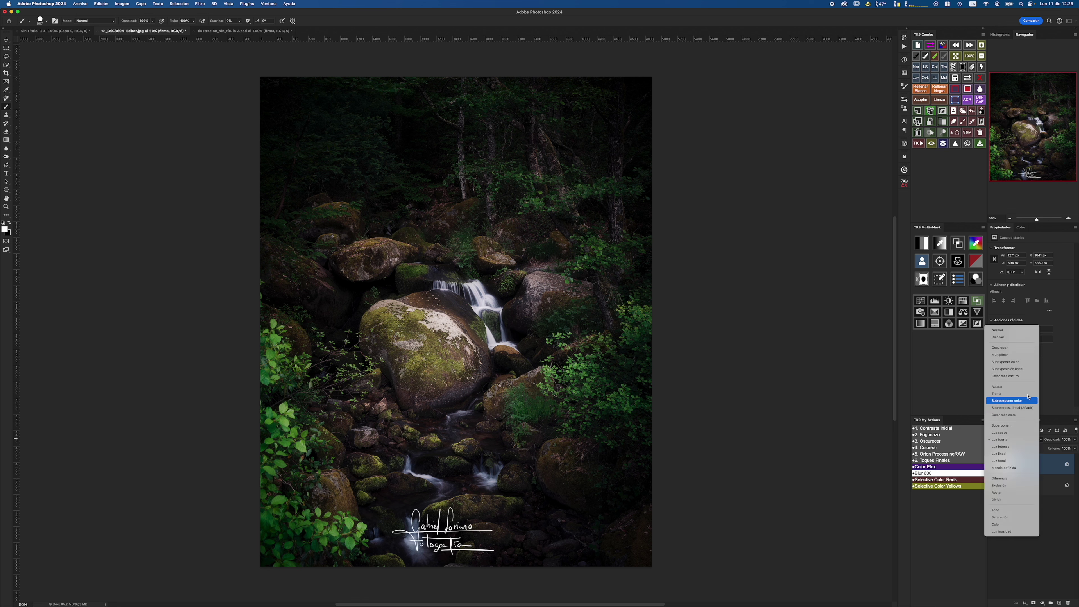
left_click(1011, 335)
mouse_move(1057, 442)
left_mouse_down()
mouse_move(1031, 440)
mouse_move(1055, 438)
left_mouse_up()
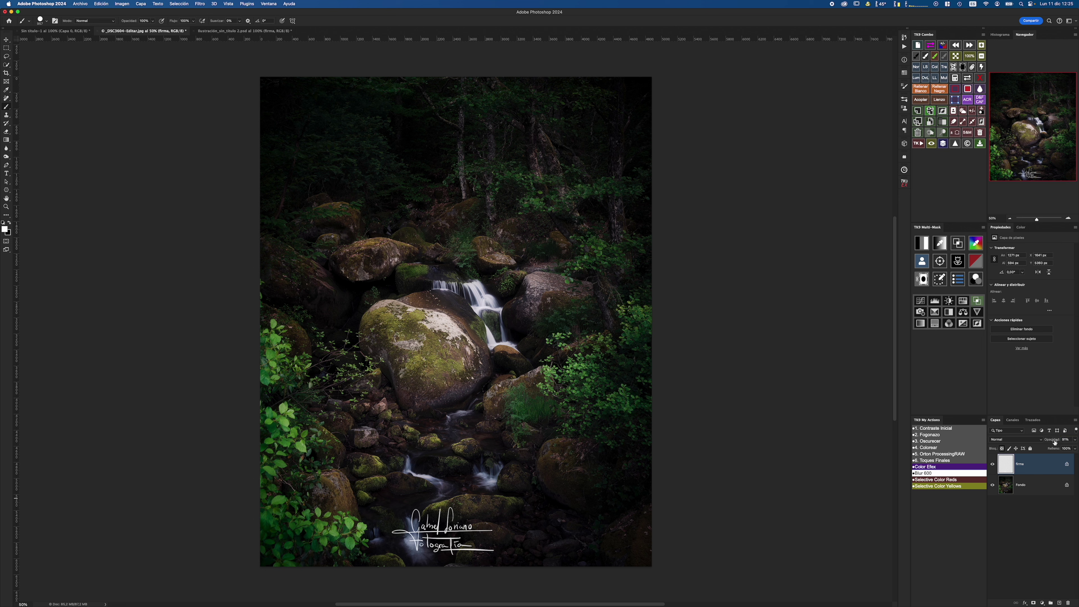
left_click(1072, 442)
left_click(1029, 498)
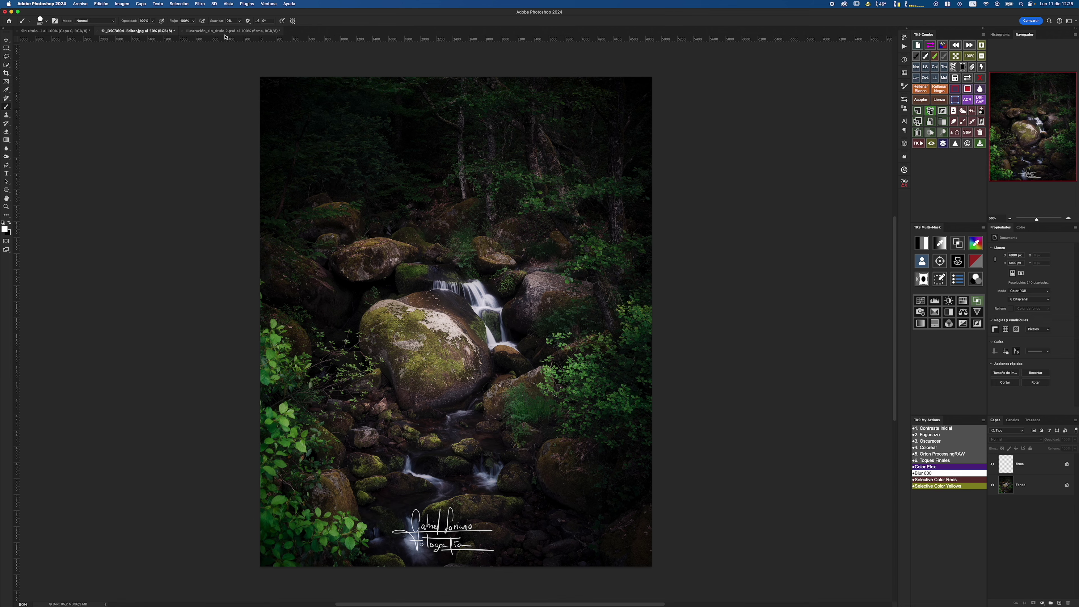
Step: Return to the signature illustration document and open Firmas.ARW from the Escritorio folder in Camera Raw
left_click(233, 31)
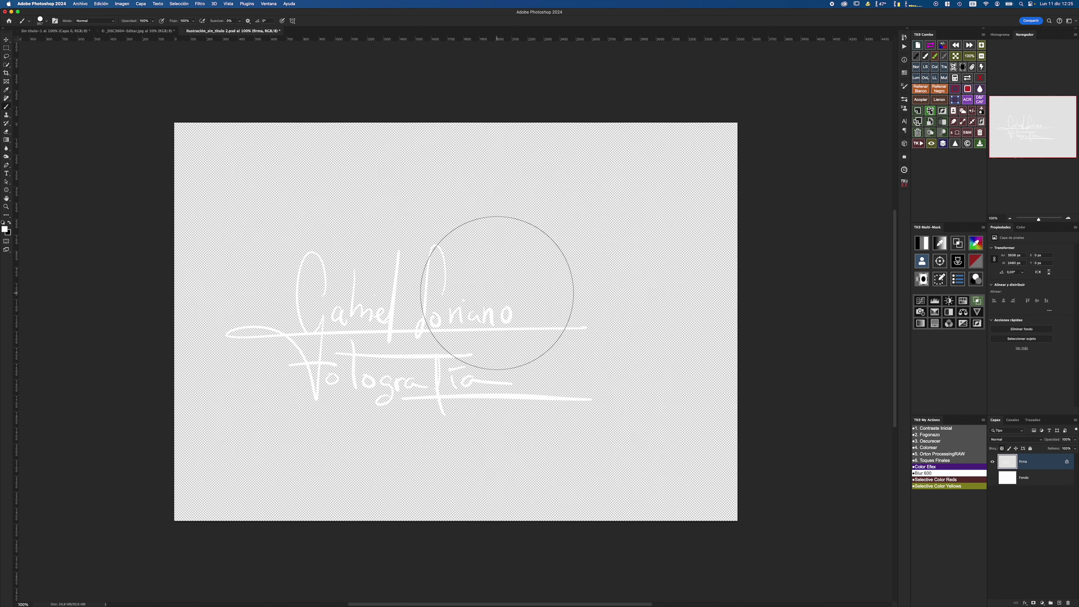
left_click(79, 4)
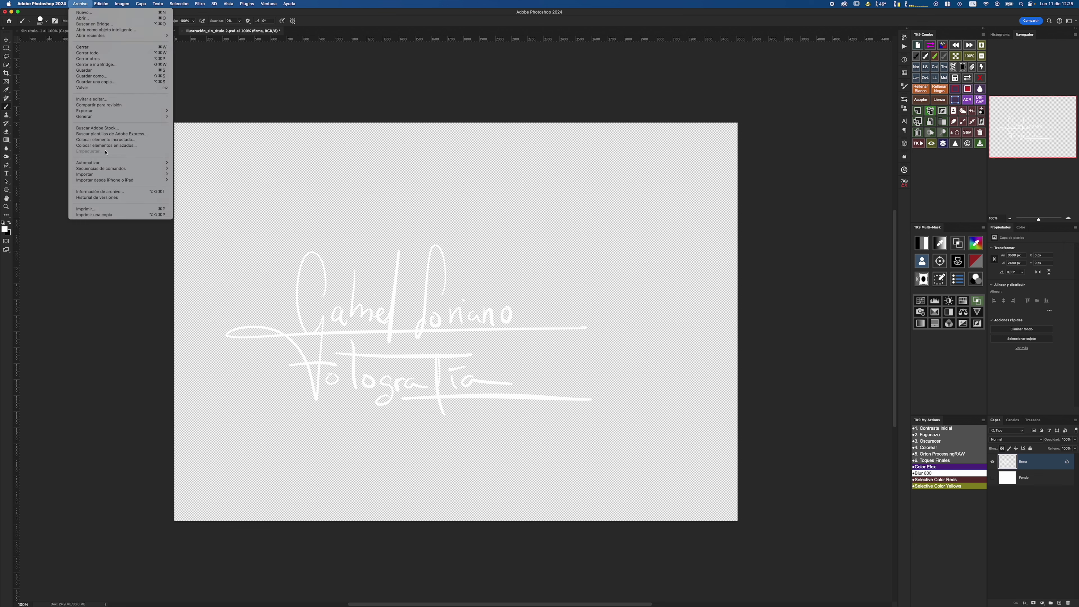
left_click(99, 18)
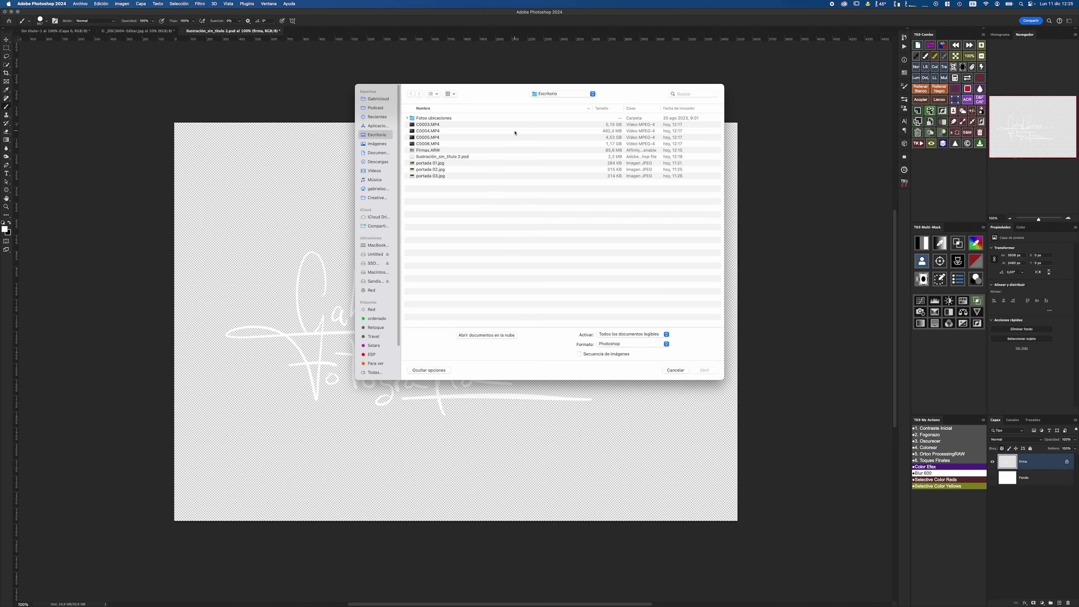
left_click(432, 151)
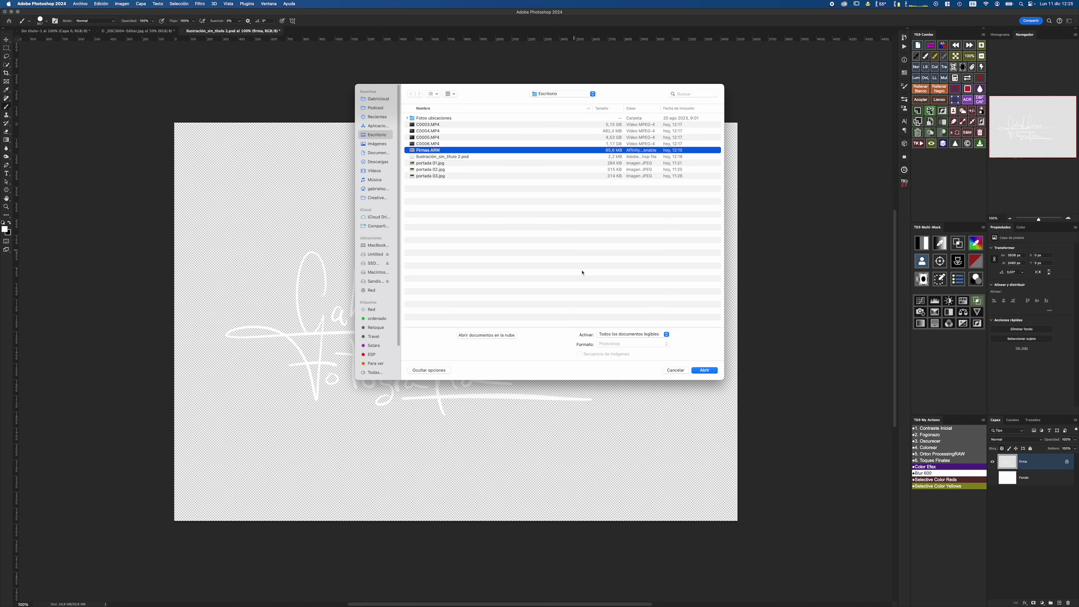
left_click(704, 371)
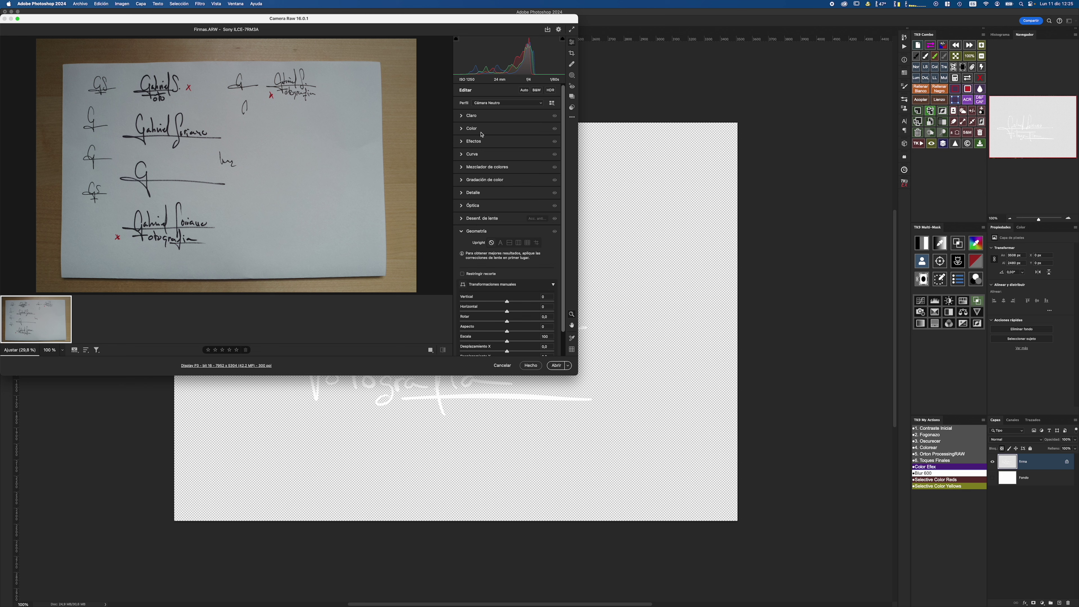
Step: Increase the contrast with the curve, moving the white point's input to about 161 and the black point's to about 20, and open the image
left_click(462, 155)
left_click_drag(523, 196, 516, 174)
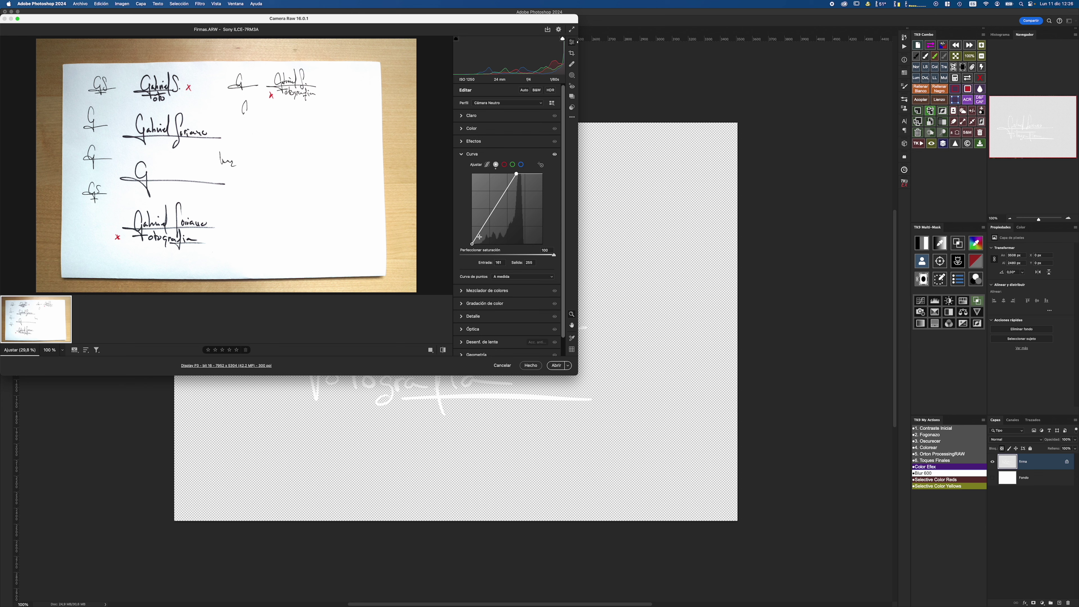
mouse_move(473, 244)
left_mouse_down()
mouse_move(488, 244)
mouse_move(477, 244)
left_mouse_up()
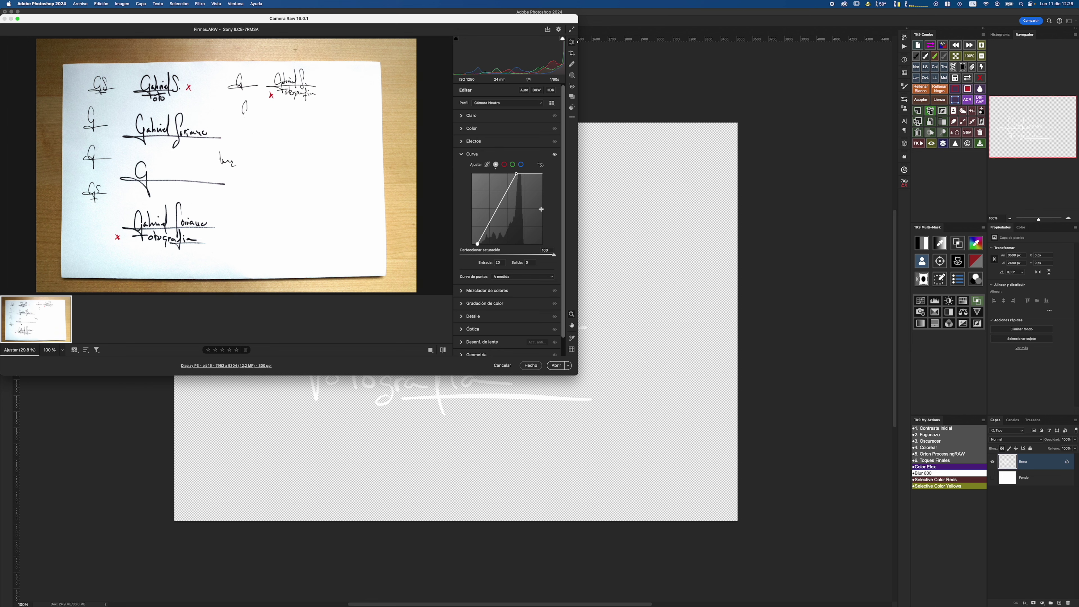
left_click(557, 366)
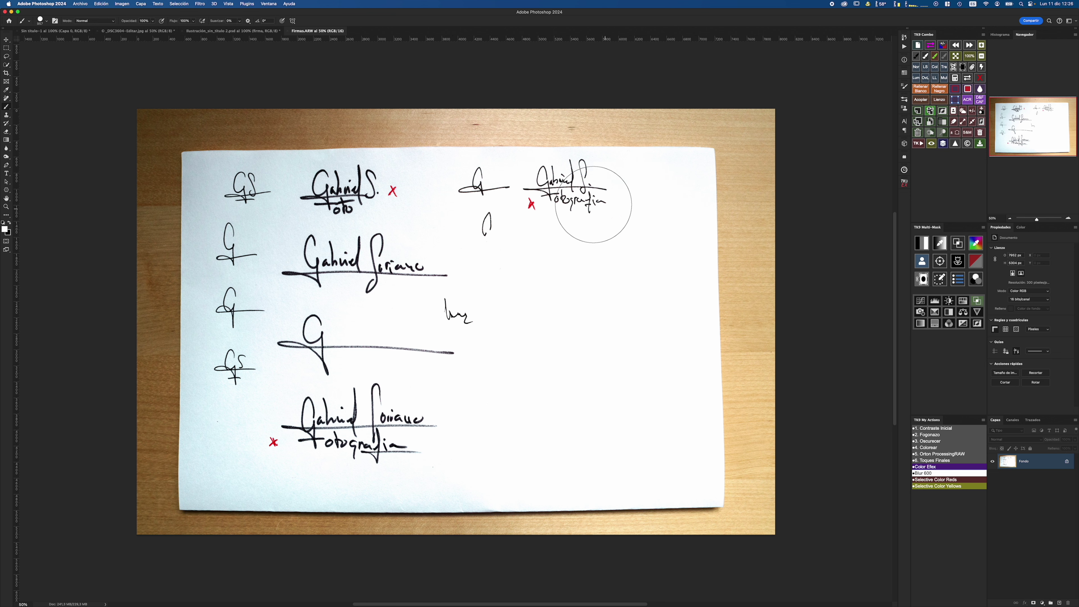
Step: Outline the small two-line signature at the upper right of the paper with the Lasso tool
key("l")
mouse_move(561, 156)
left_mouse_down()
mouse_move(627, 180)
mouse_move(636, 232)
mouse_move(536, 233)
mouse_move(513, 200)
mouse_move(519, 159)
left_mouse_up()
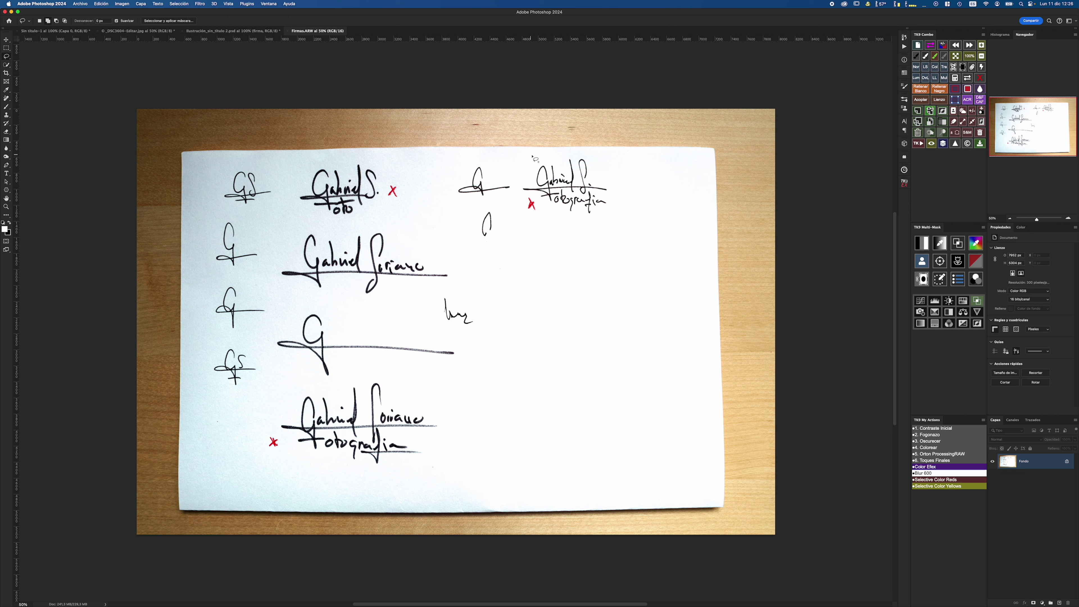